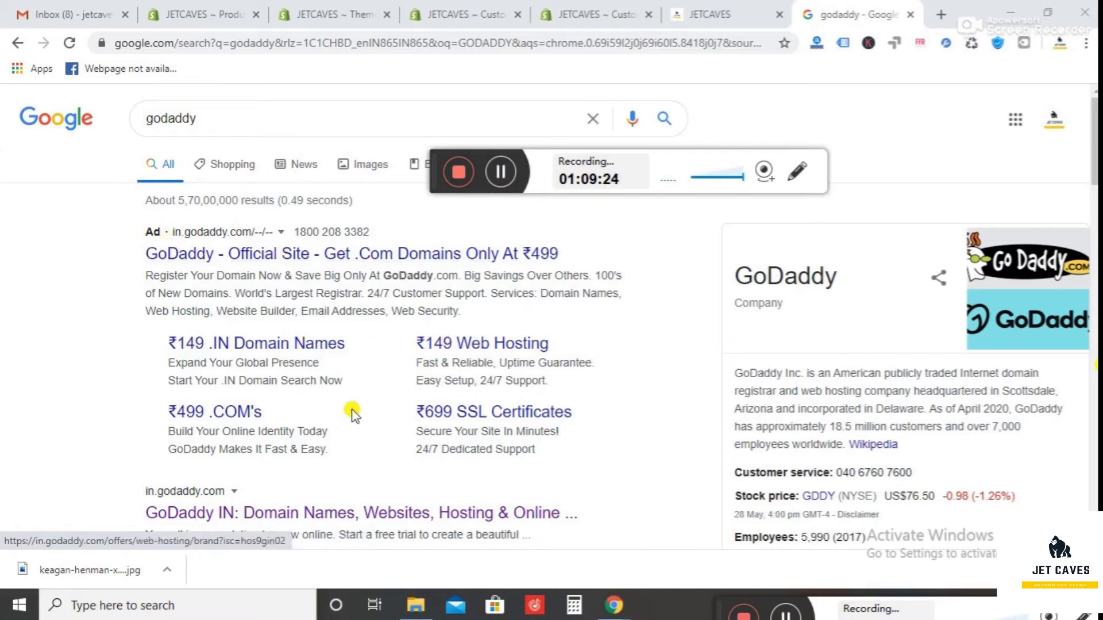
- From the ₹499 .COM offer, search for jetcaves and find jetcaves.com available at ₹499.00
{"action": "left_click", "coordinate": [243, 413]}
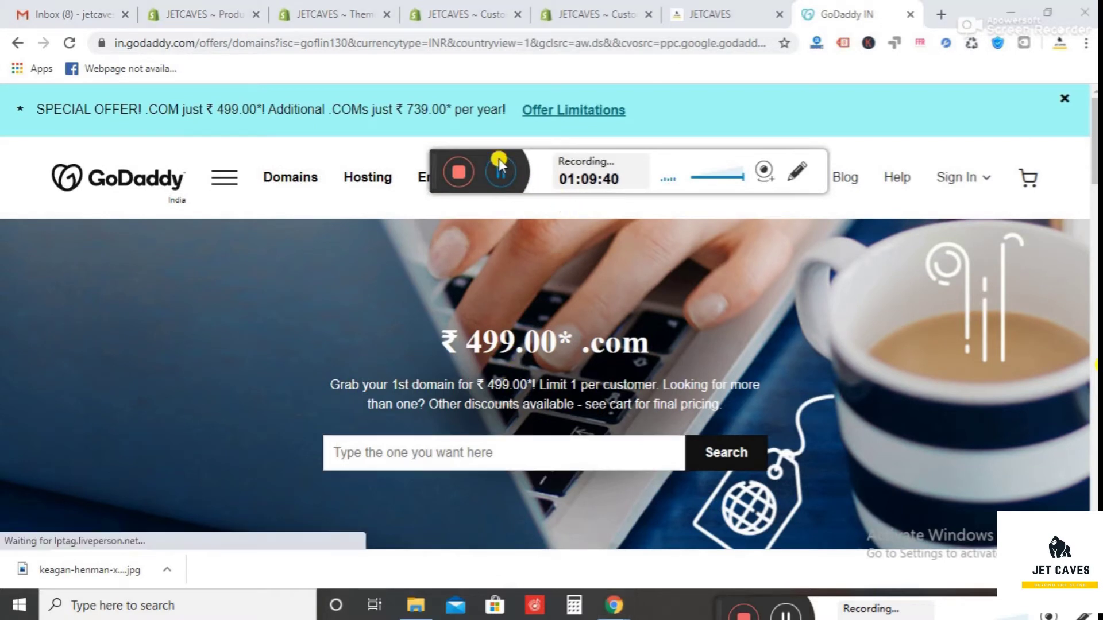
{"action": "left_click", "coordinate": [446, 451]}
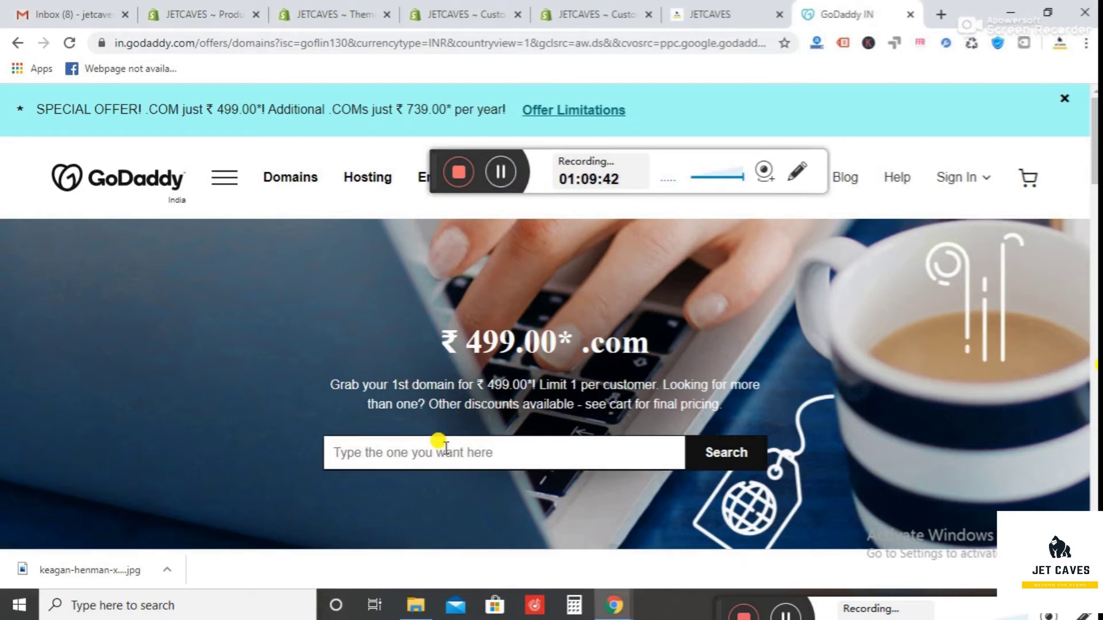
{"action": "type", "text": "jetcaves"}
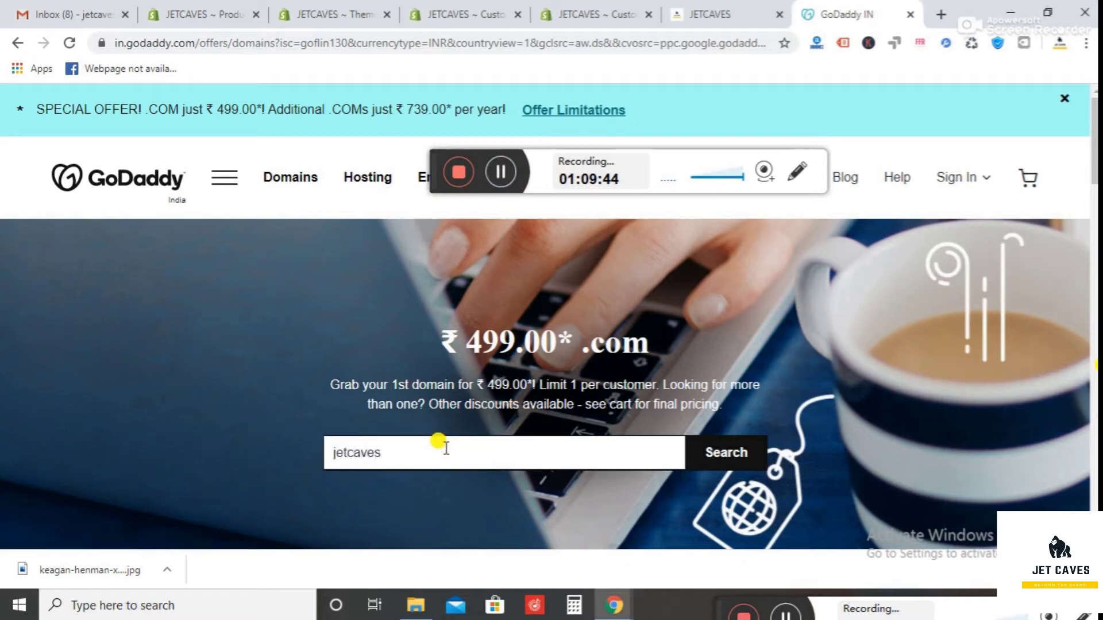
{"action": "left_click", "coordinate": [721, 451]}
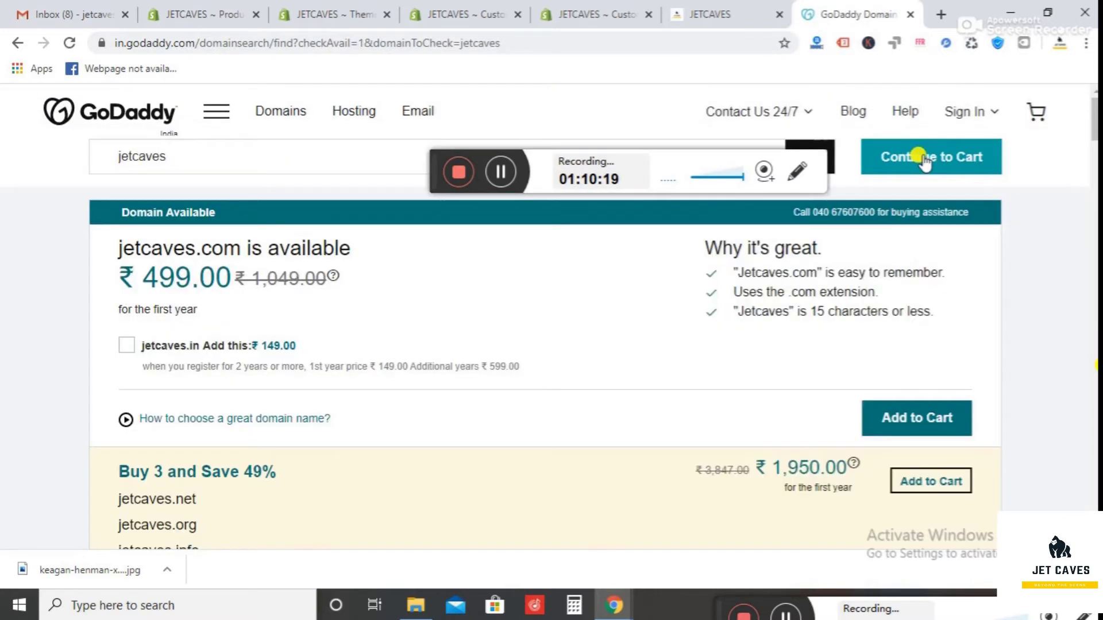
- Add jetcaves.com to the cart, choosing No Thanks for privacy protection and professional email
{"action": "left_click", "coordinate": [922, 160]}
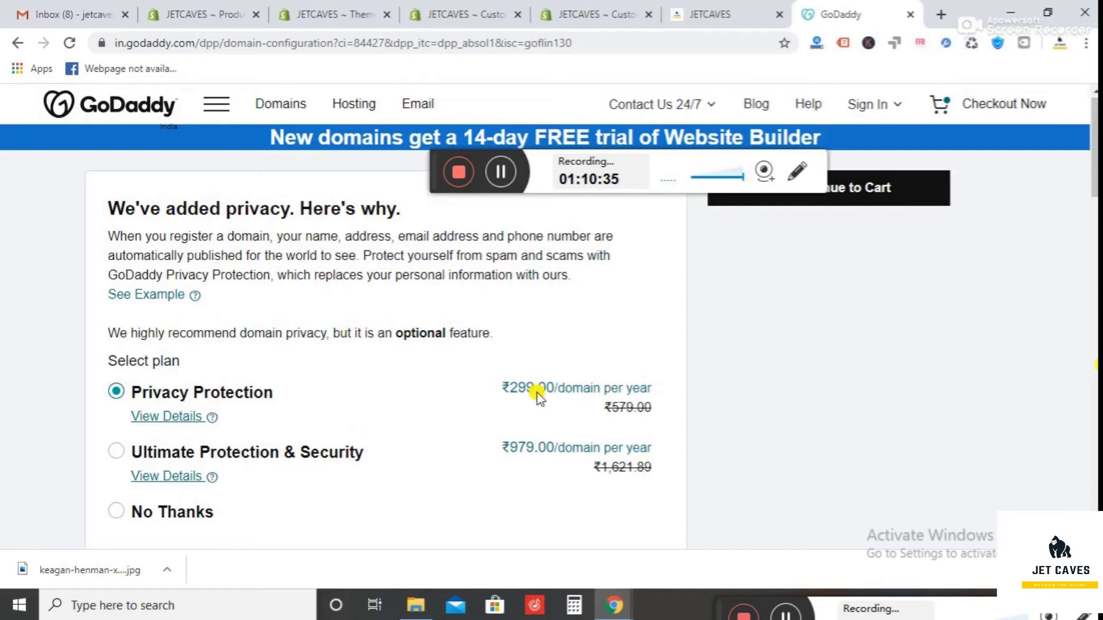
{"action": "left_click", "coordinate": [117, 512]}
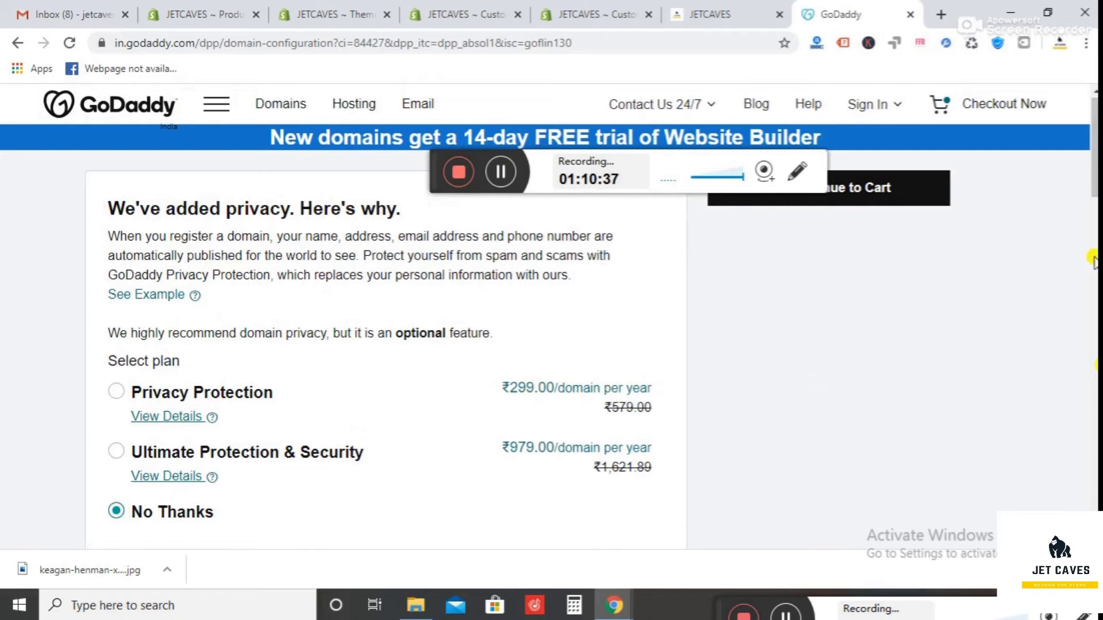
{"action": "scroll", "coordinate": [1093, 253], "scroll_direction": "down", "scroll_amount": 7}
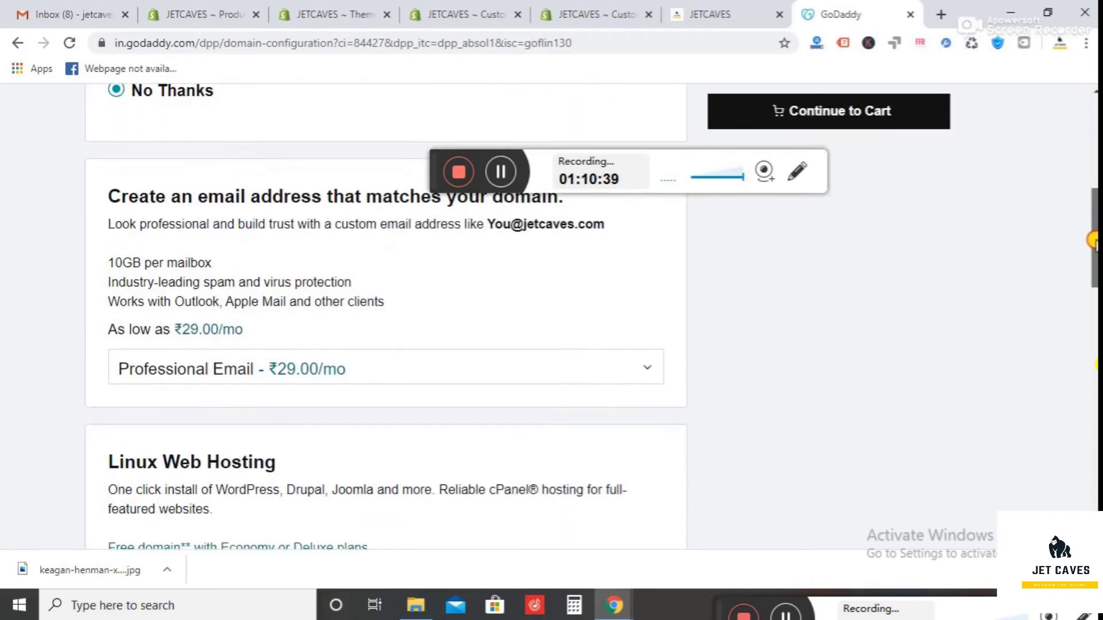
{"action": "left_click", "coordinate": [432, 366]}
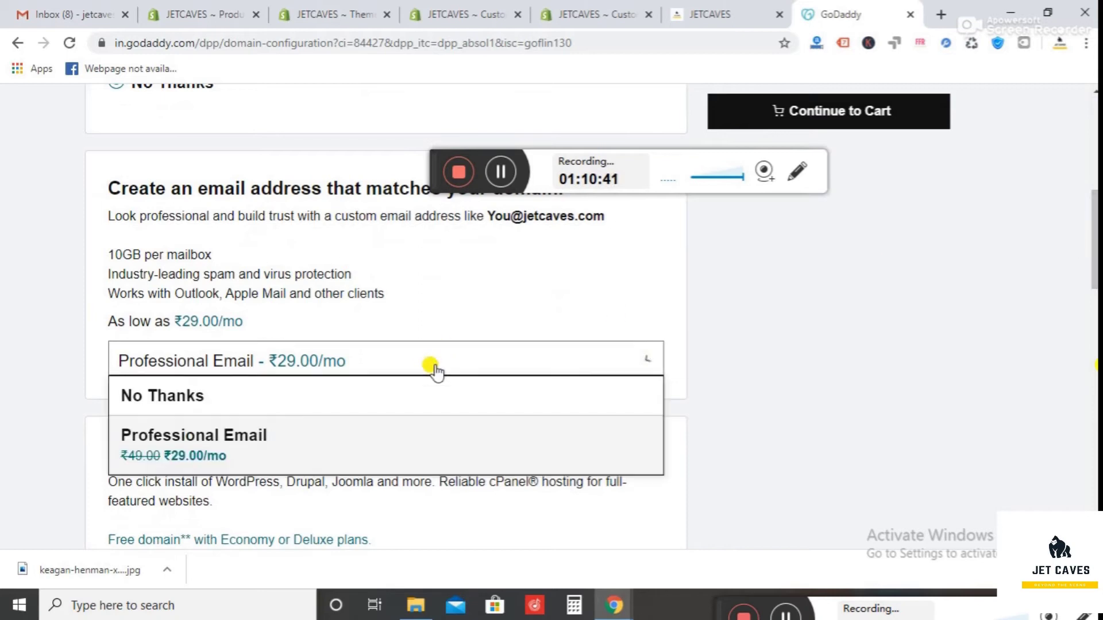
{"action": "left_click", "coordinate": [415, 391]}
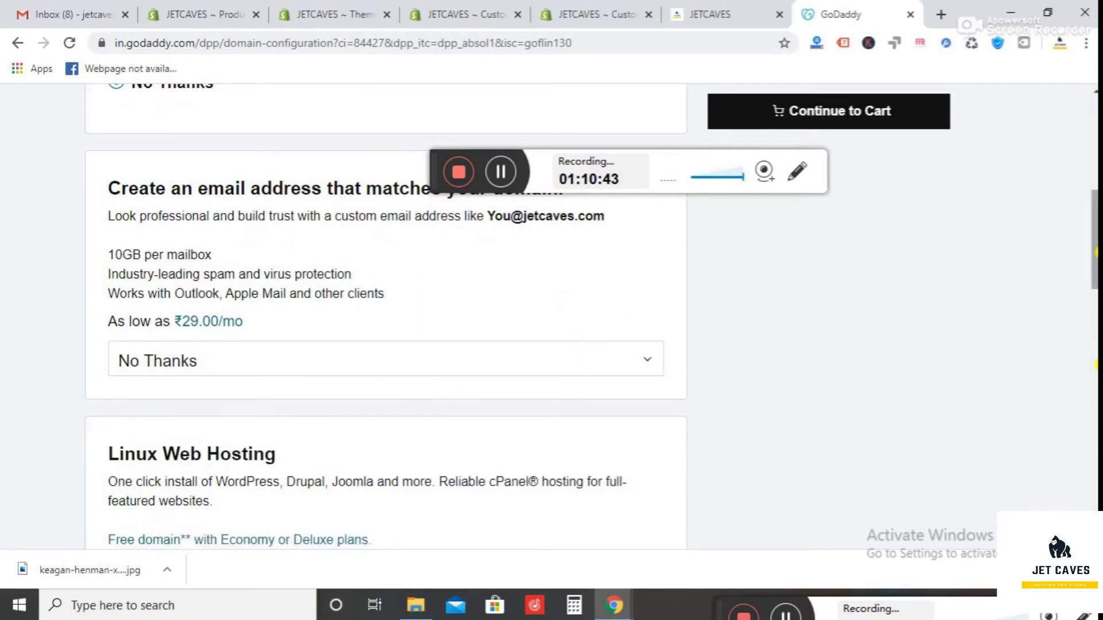
{"action": "scroll", "coordinate": [1097, 365], "scroll_direction": "down", "scroll_amount": 4}
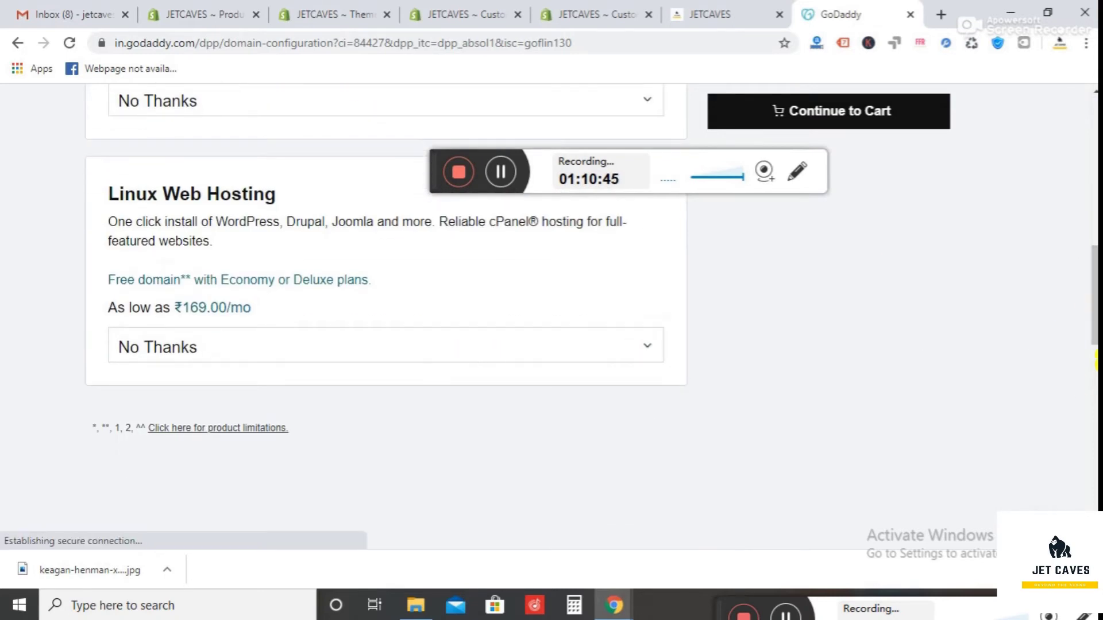
{"action": "scroll", "coordinate": [1096, 363], "scroll_direction": "down", "scroll_amount": 3}
{"action": "scroll", "coordinate": [1096, 365], "scroll_direction": "up", "scroll_amount": 15}
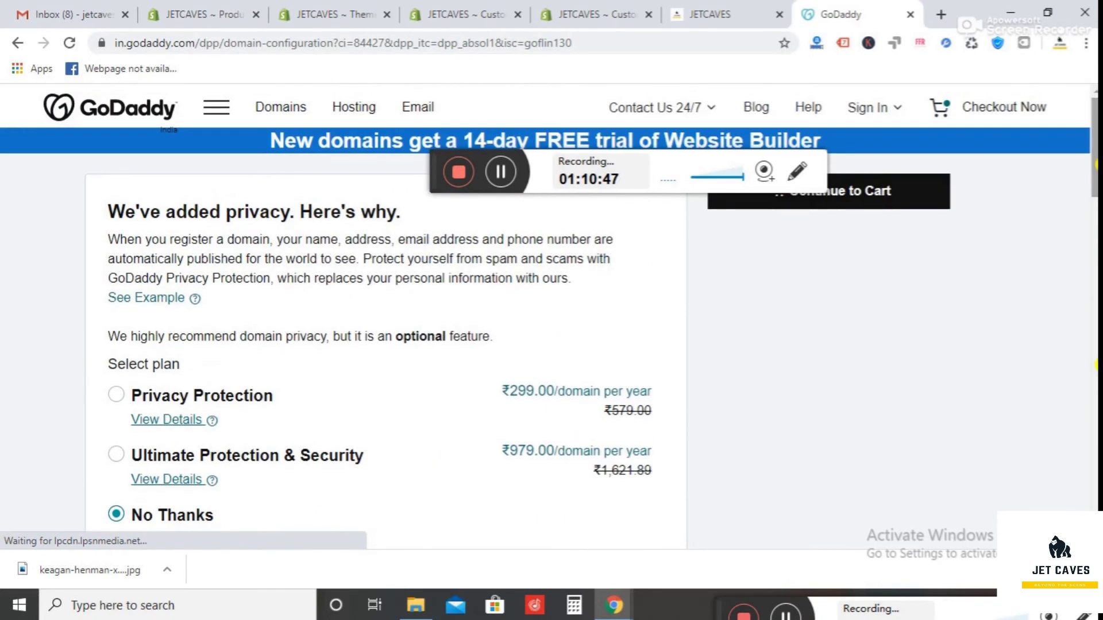
- In checkout, change jetcaves.com registration from 2 Years to 1 Year, making the total ₹589.58
{"action": "left_click", "coordinate": [890, 193]}
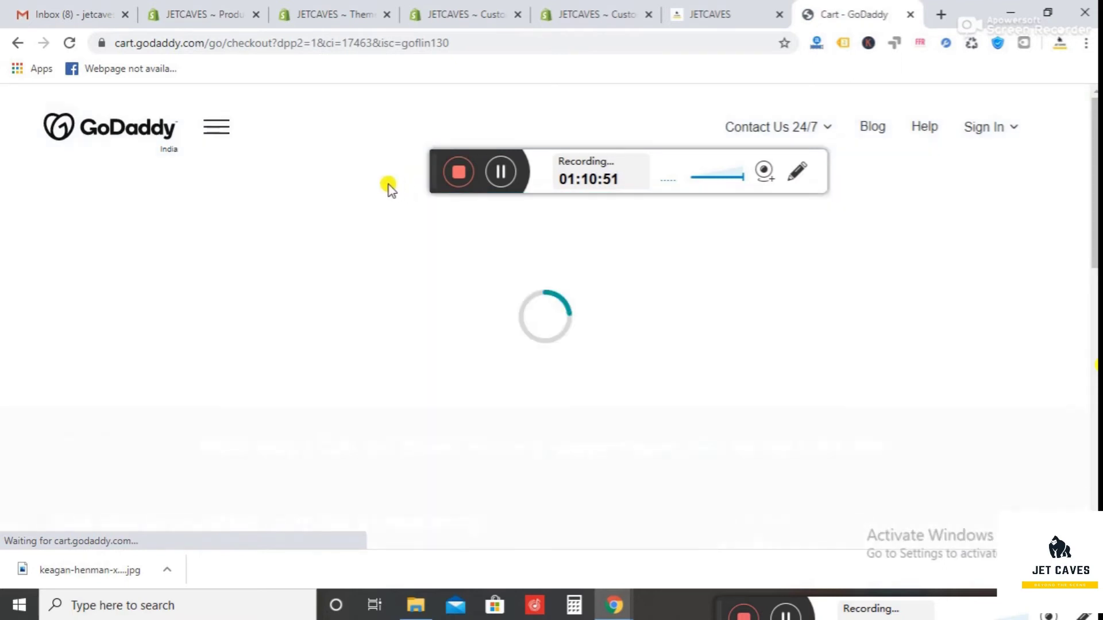
{"action": "left_click_drag", "start_coordinate": [429, 163], "coordinate": [660, 598]}
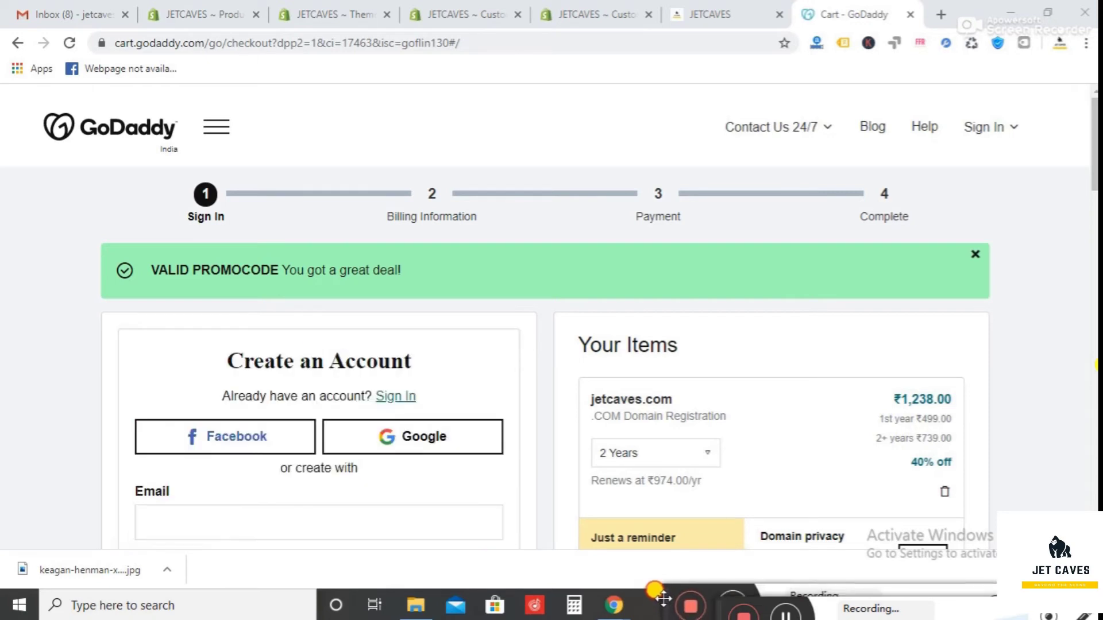
{"action": "left_click_drag", "start_coordinate": [1095, 106], "coordinate": [1095, 142]}
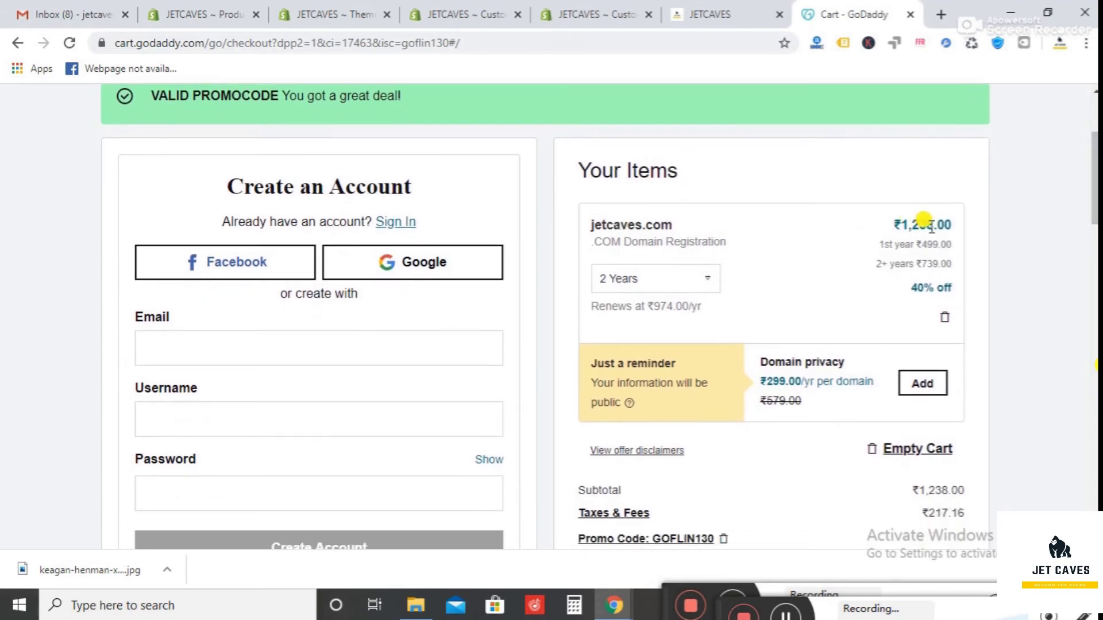
{"action": "left_click", "coordinate": [689, 281]}
{"action": "left_click", "coordinate": [660, 303]}
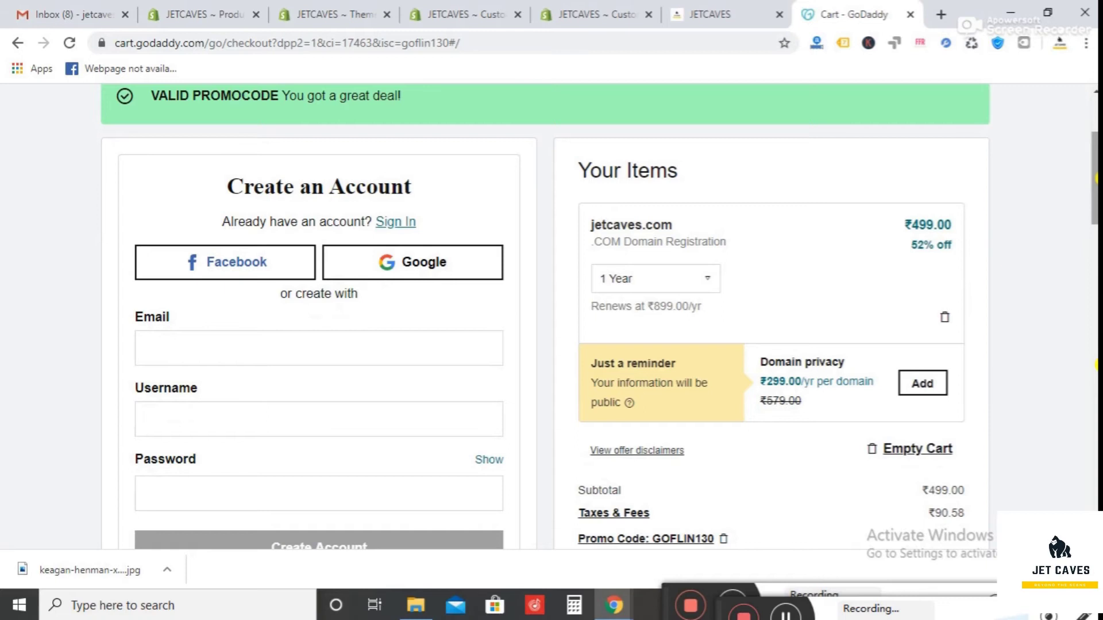
{"action": "left_click_drag", "start_coordinate": [1095, 179], "coordinate": [1095, 196]}
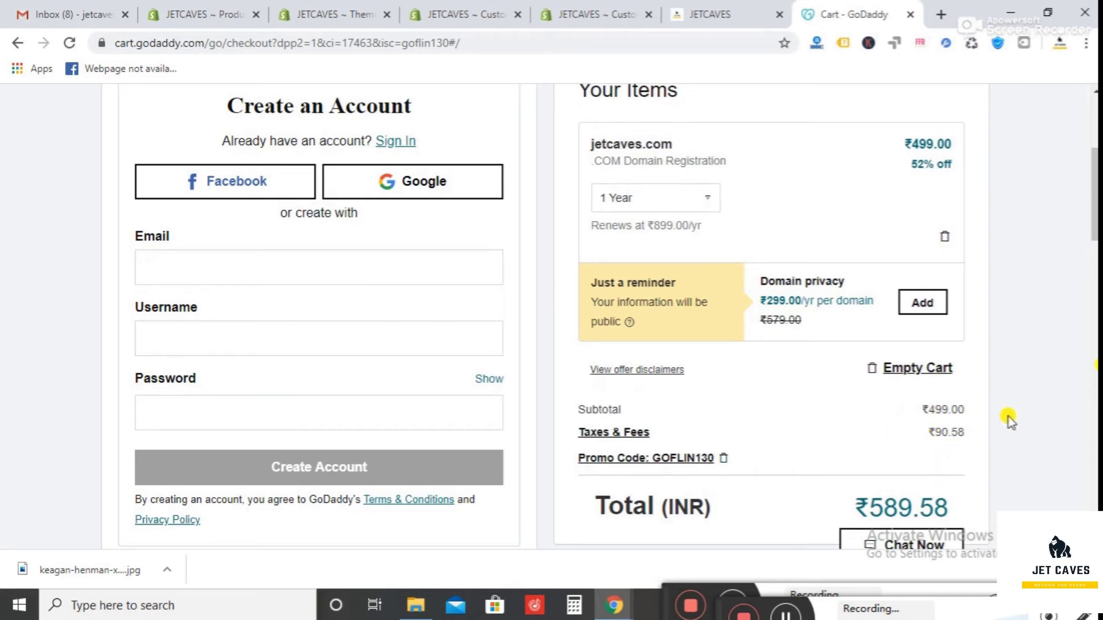
{"action": "left_click_drag", "start_coordinate": [1094, 195], "coordinate": [1095, 224]}
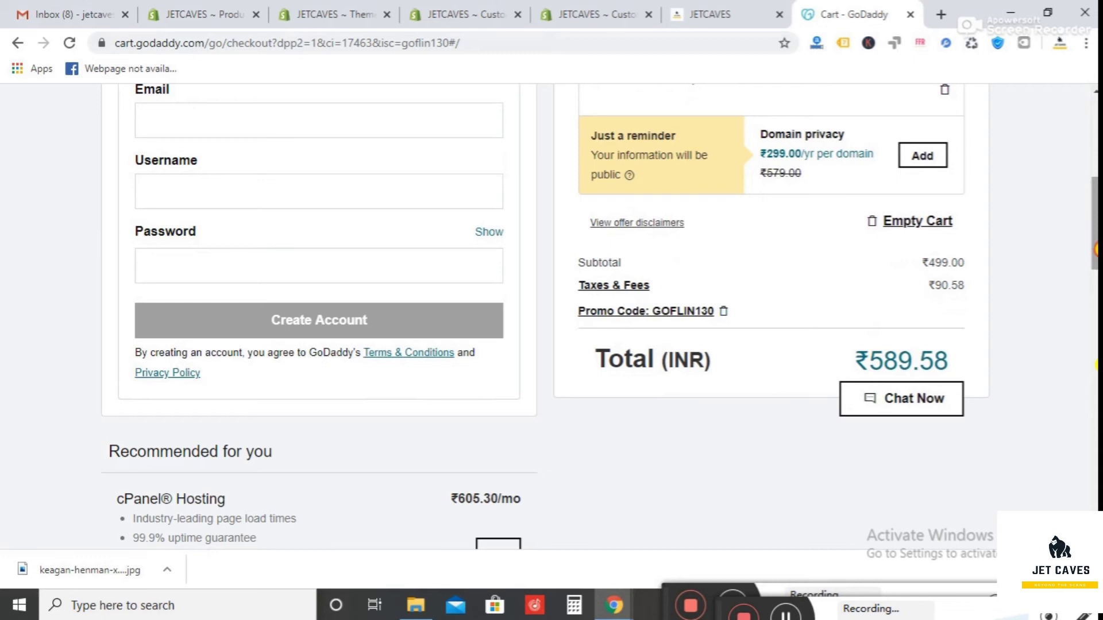
{"action": "left_click_drag", "start_coordinate": [1096, 250], "coordinate": [1096, 213]}
- Complete the account e-mail address and create the GoDaddy account to reach Billing Information
{"action": "left_click", "coordinate": [229, 302]}
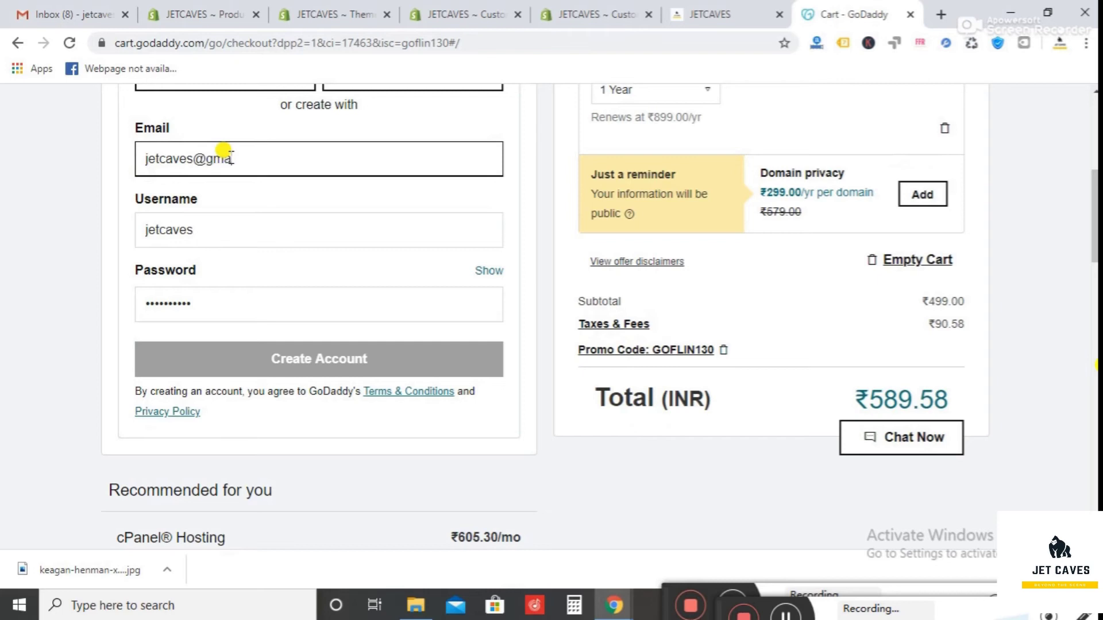
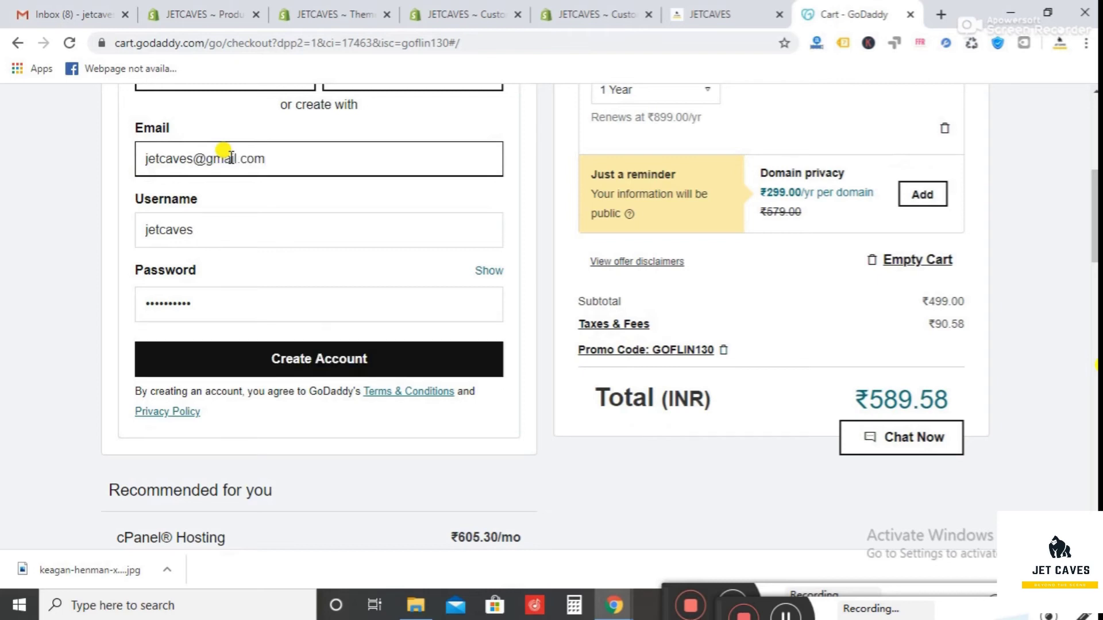
{"action": "left_click", "coordinate": [305, 360]}
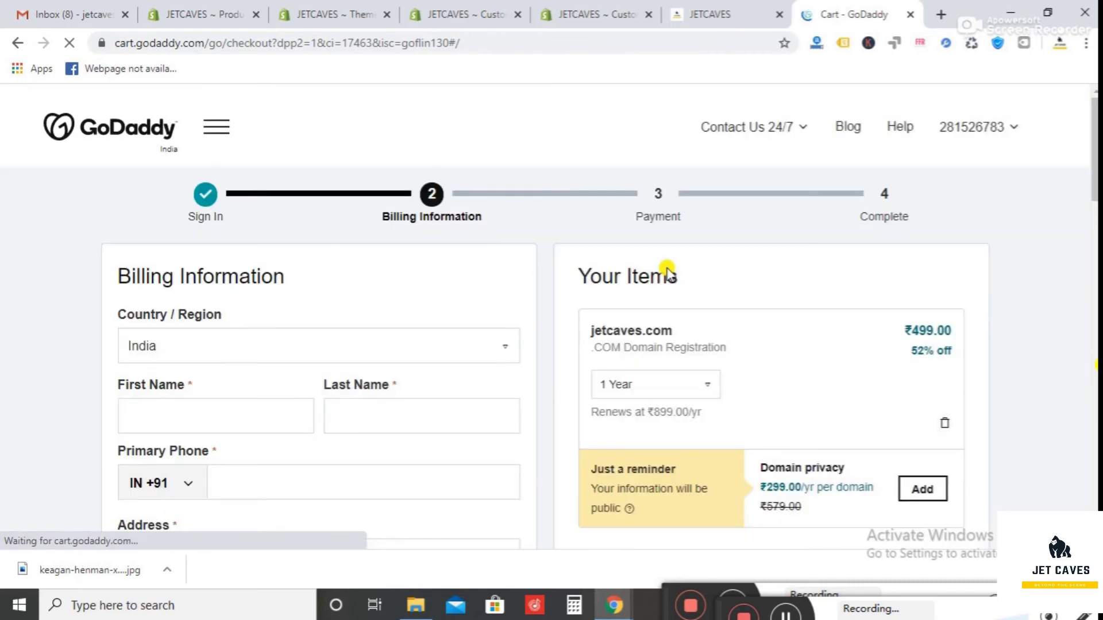
- Save the entered billing information
{"action": "scroll", "coordinate": [896, 303], "scroll_direction": "down", "scroll_amount": 10}
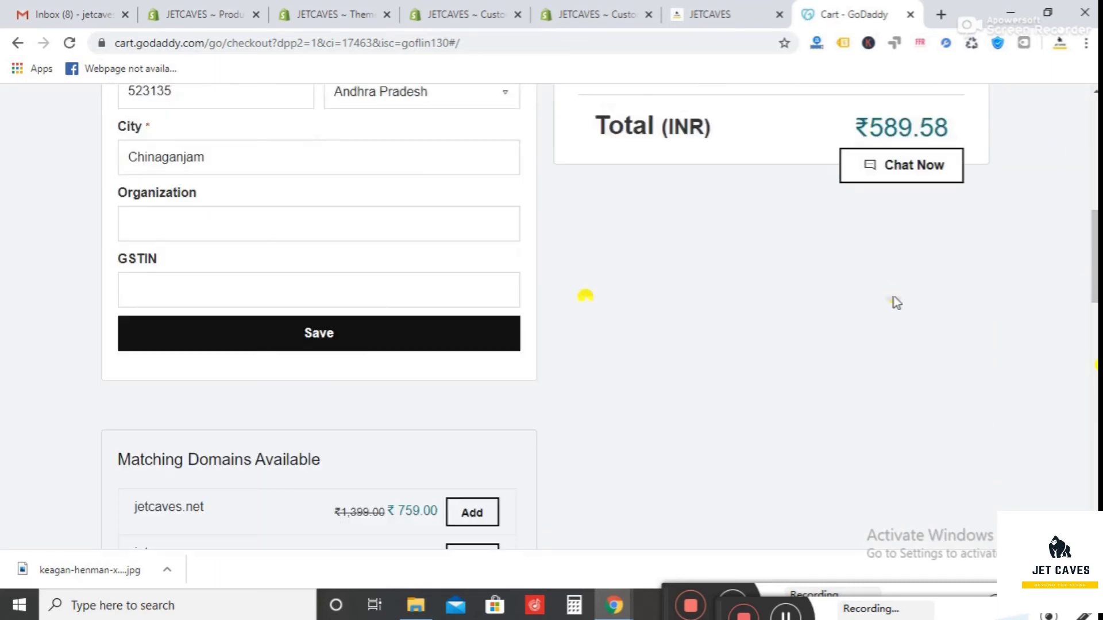
{"action": "left_click", "coordinate": [499, 332]}
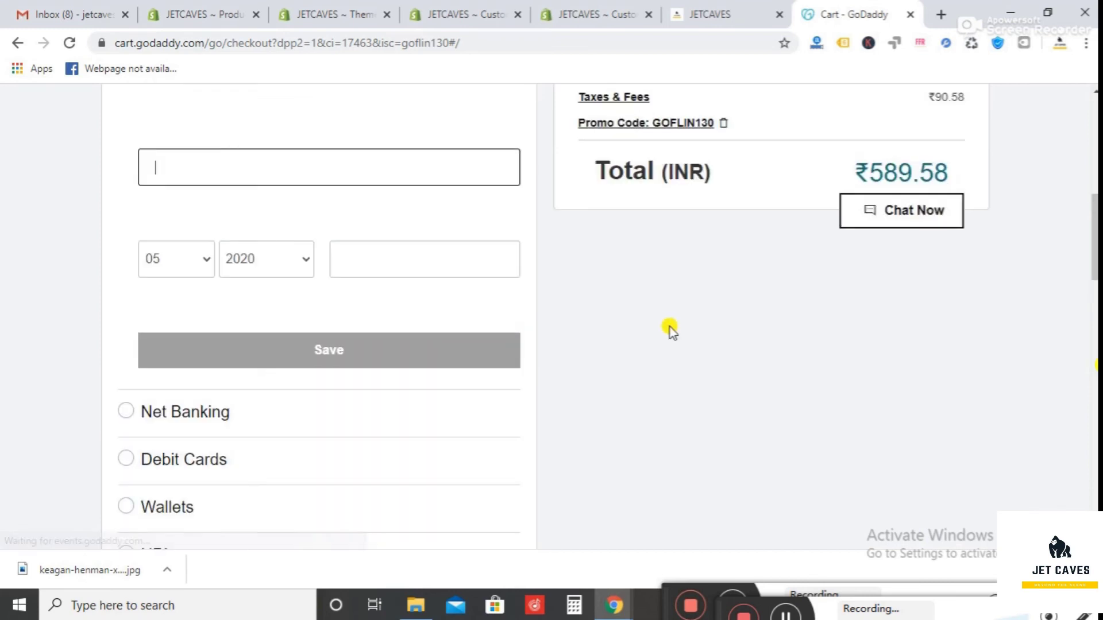
{"action": "scroll", "coordinate": [670, 327], "scroll_direction": "down", "scroll_amount": 10}
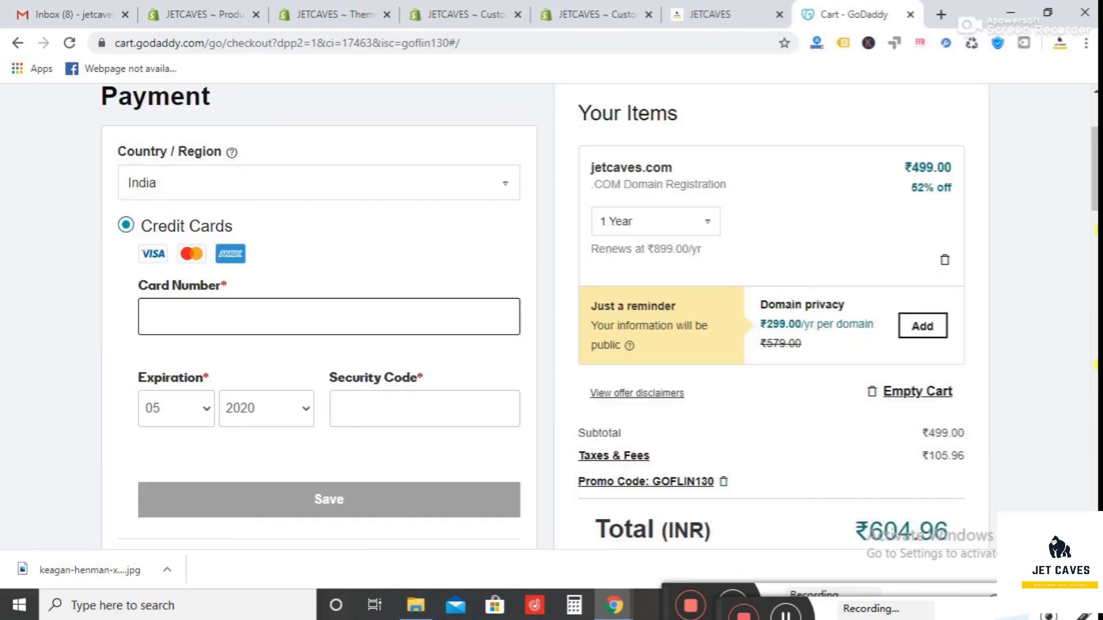
- Choose Net Banking as payment and complete the purchase, opening CCAvenue for INR 604.96
{"action": "left_click_drag", "start_coordinate": [1096, 184], "coordinate": [1069, 241]}
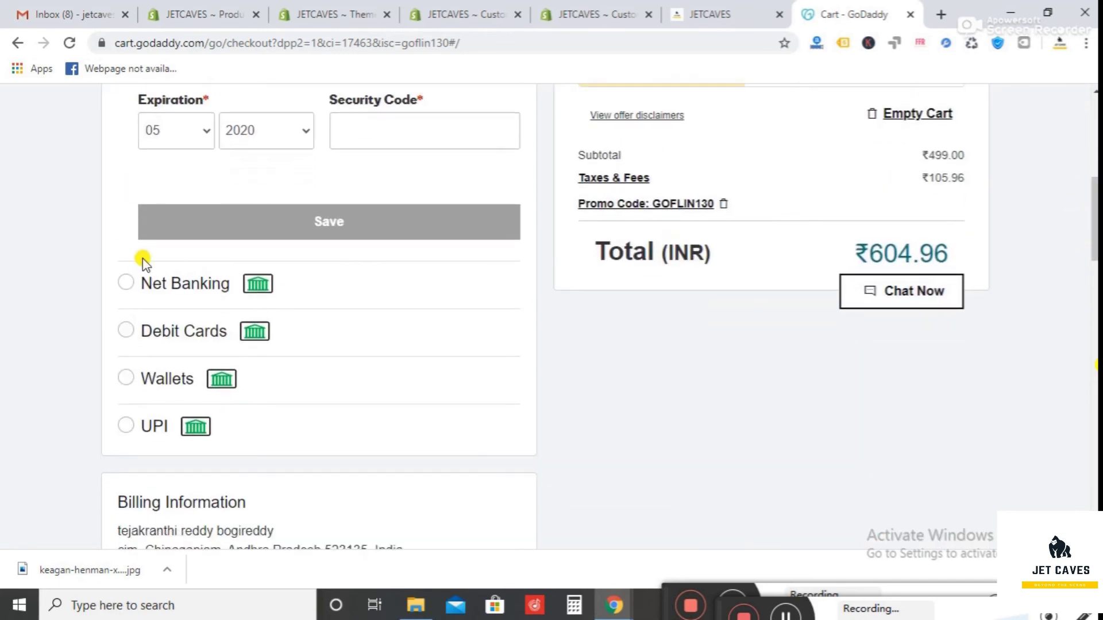
{"action": "left_click", "coordinate": [124, 280]}
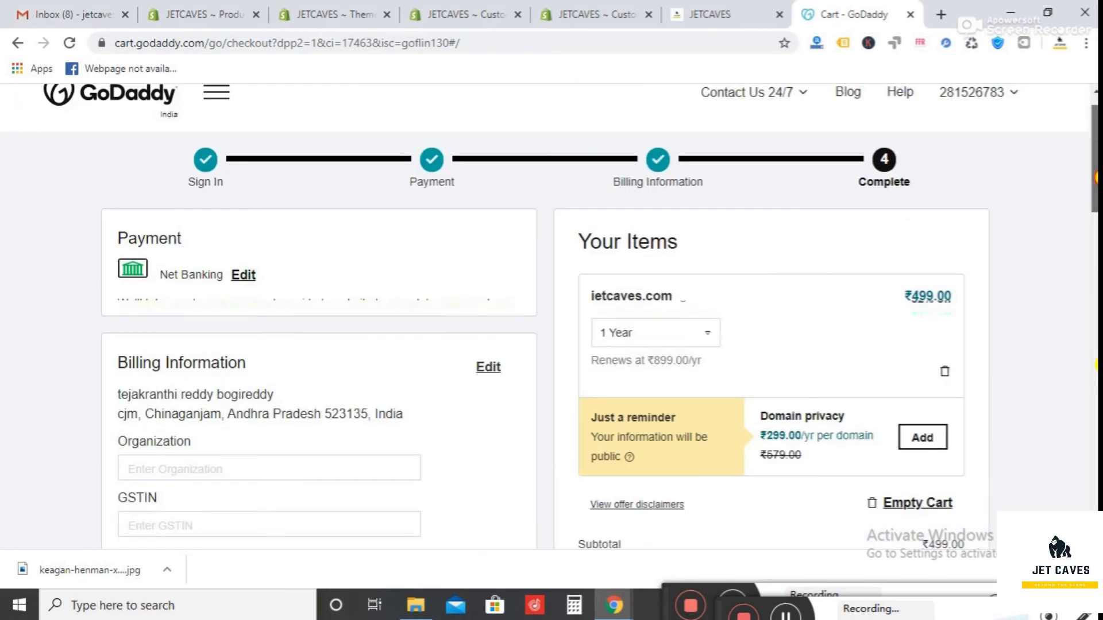
{"action": "left_click_drag", "start_coordinate": [1096, 178], "coordinate": [1094, 216]}
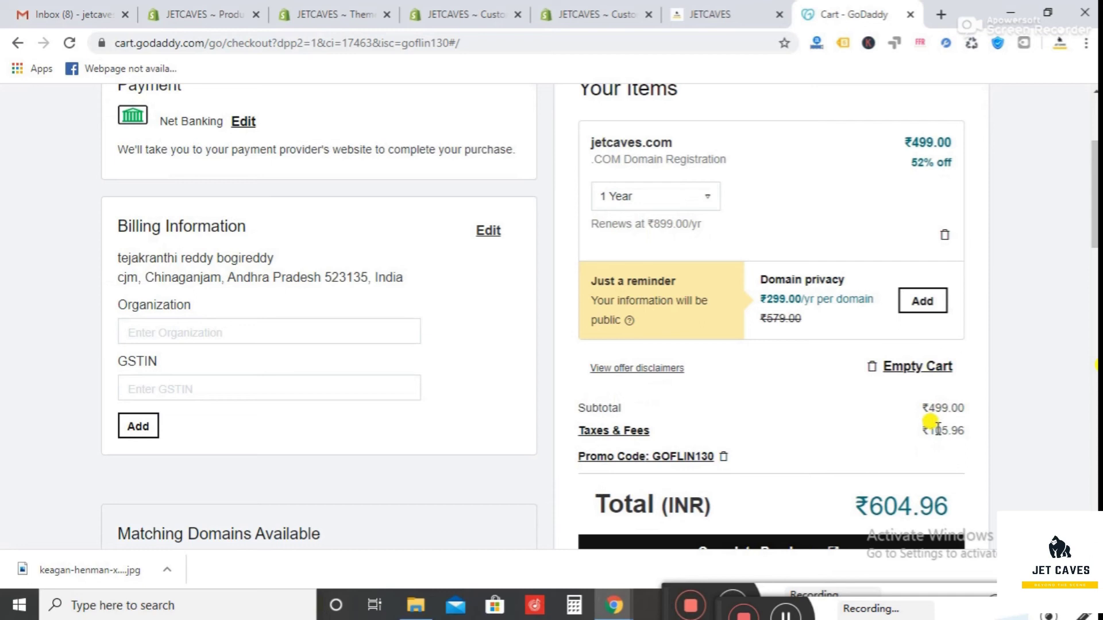
{"action": "left_click_drag", "start_coordinate": [1095, 182], "coordinate": [1095, 206]}
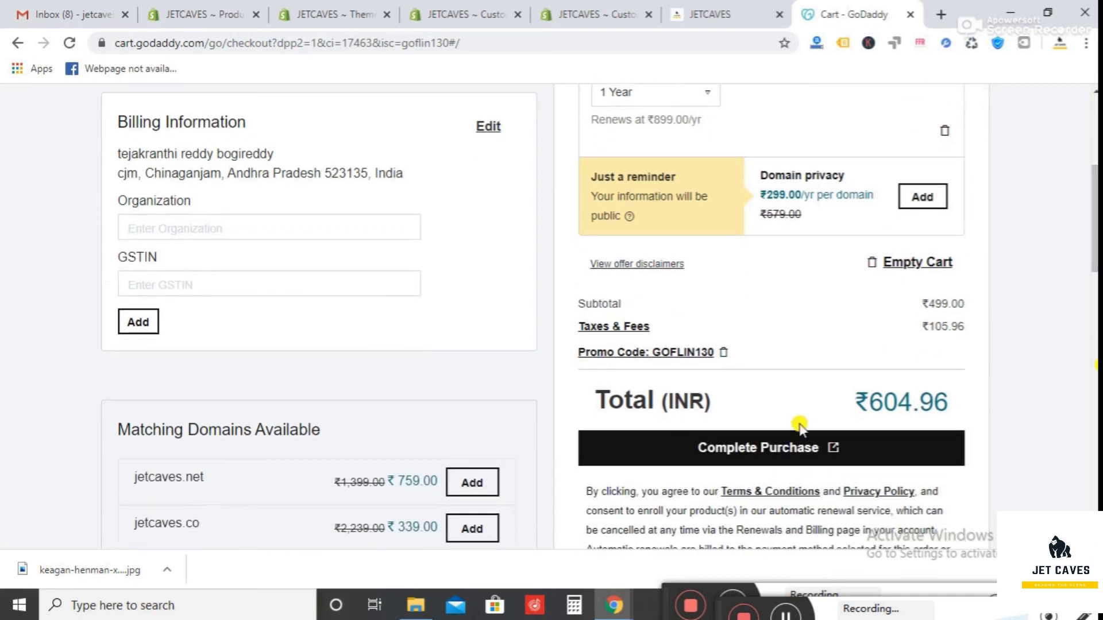
{"action": "left_click", "coordinate": [785, 449]}
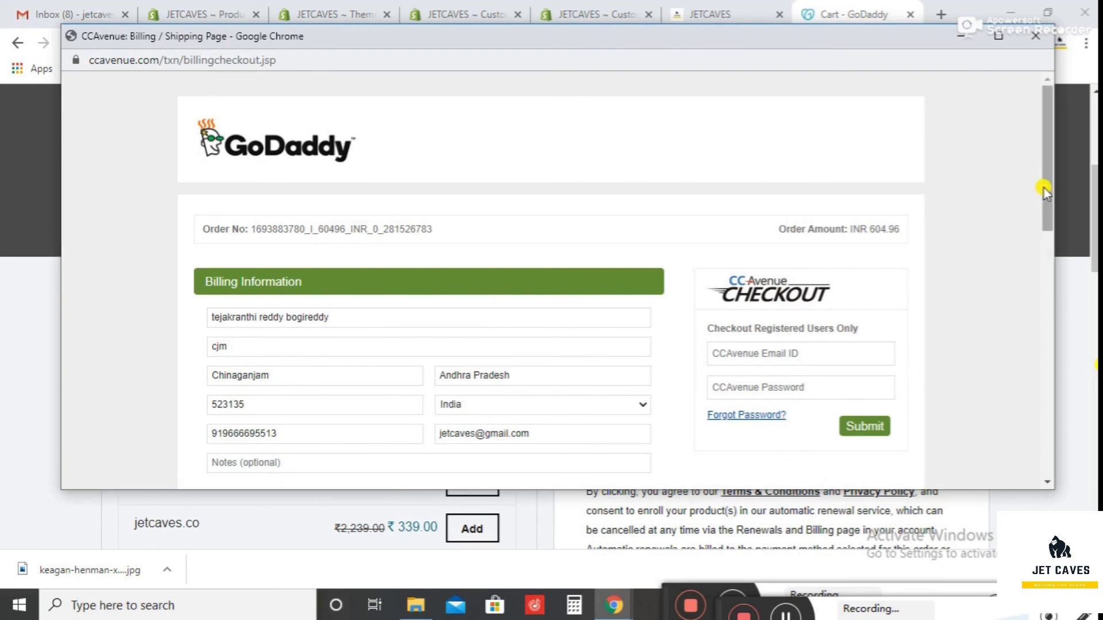
- Pay the INR 604.96 order by Net Banking through State Bank of India and submit it
{"action": "scroll", "coordinate": [1028, 222], "scroll_direction": "down", "scroll_amount": 5}
{"action": "scroll", "coordinate": [1014, 292], "scroll_direction": "down", "scroll_amount": 3}
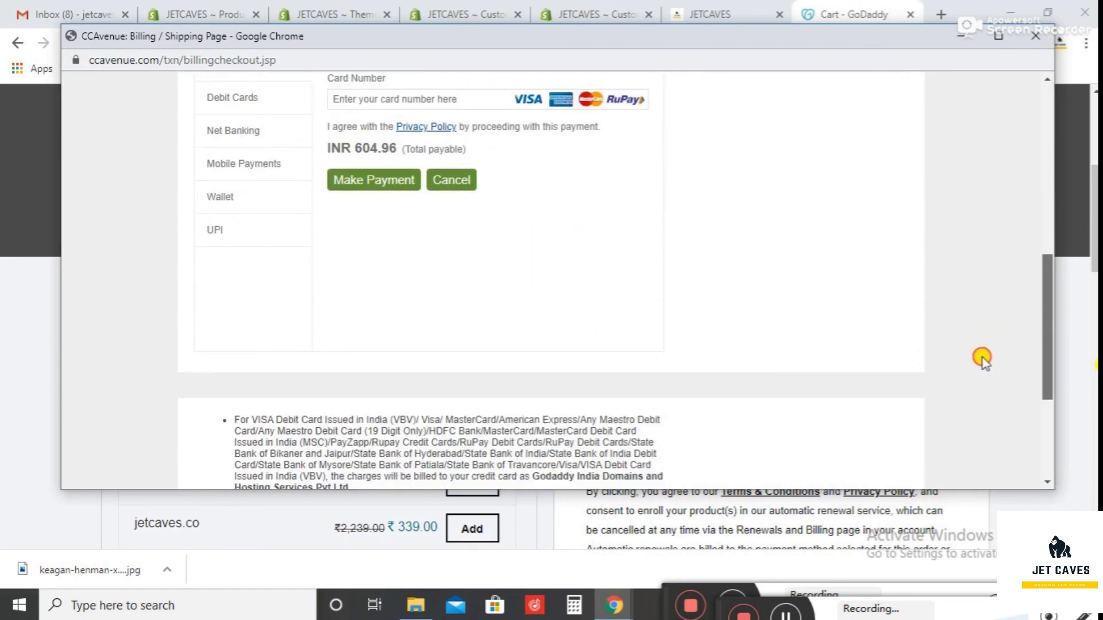
{"action": "scroll", "coordinate": [1009, 310], "scroll_direction": "up", "scroll_amount": 3}
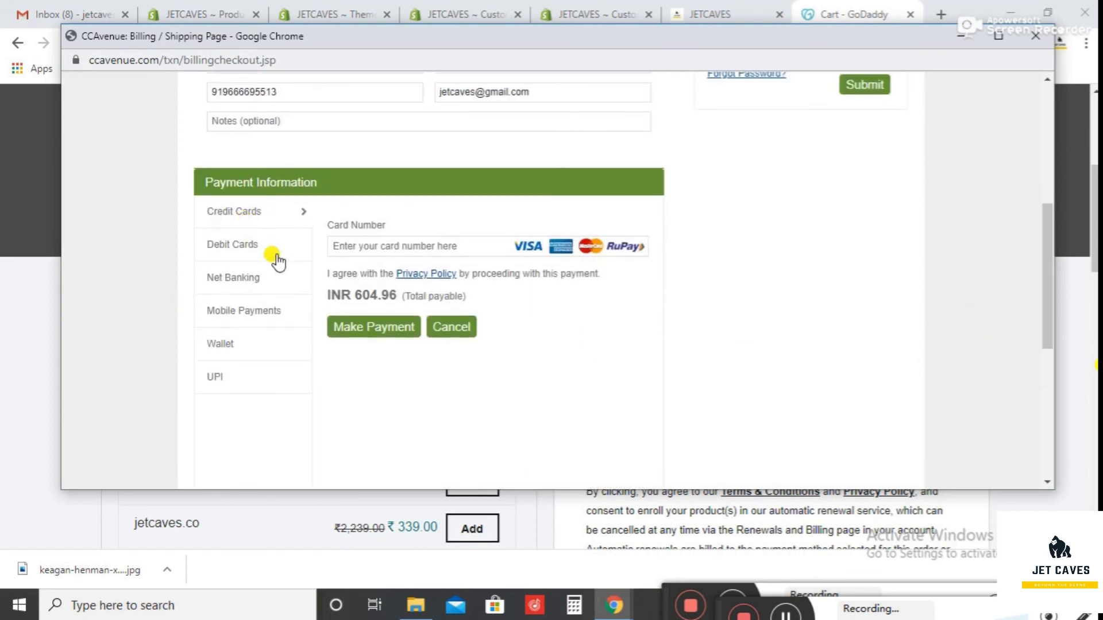
{"action": "left_click", "coordinate": [259, 277]}
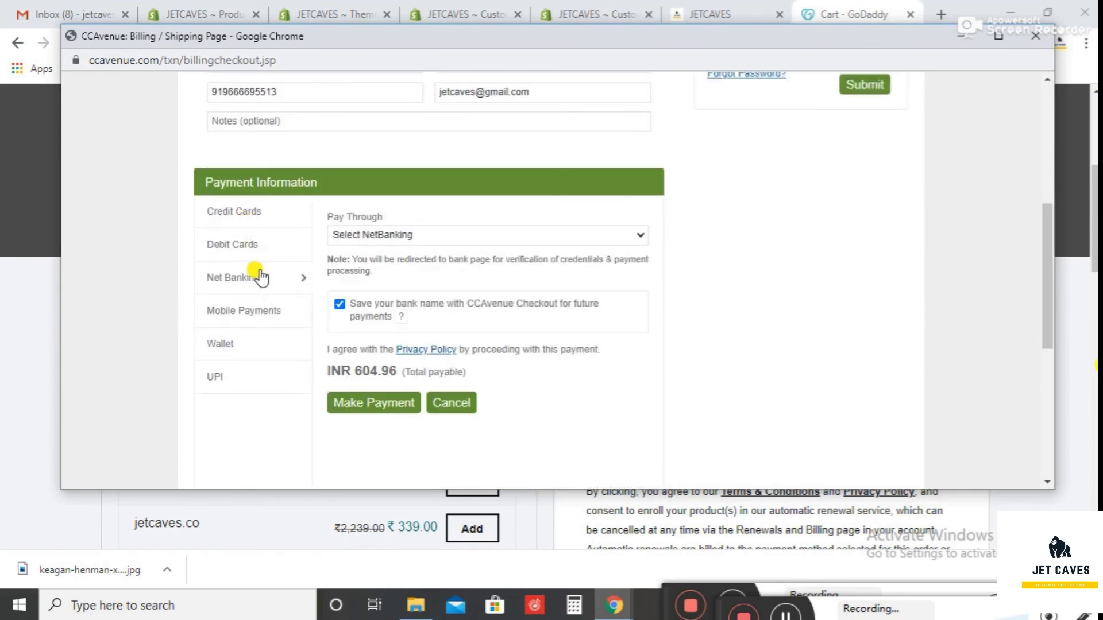
{"action": "left_click", "coordinate": [406, 235]}
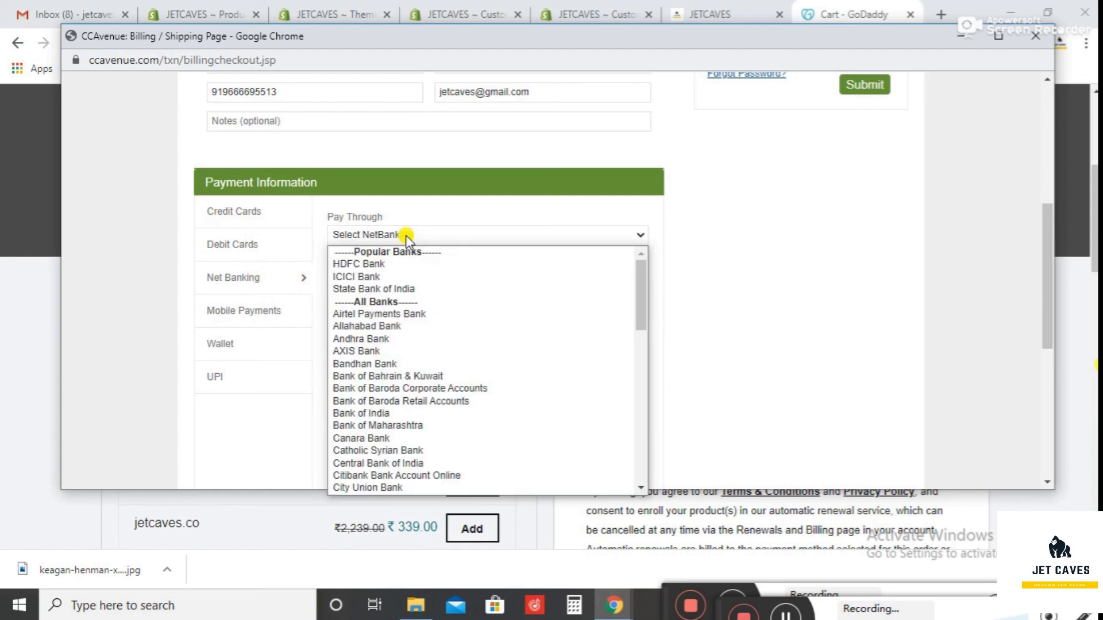
{"action": "left_click", "coordinate": [398, 288]}
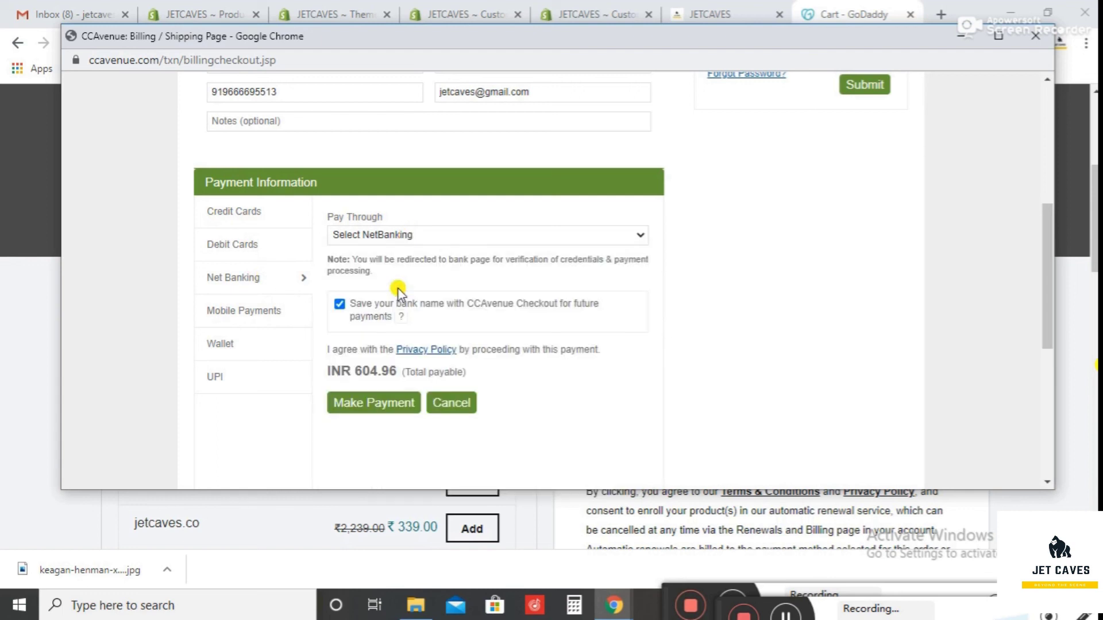
{"action": "left_click", "coordinate": [368, 400]}
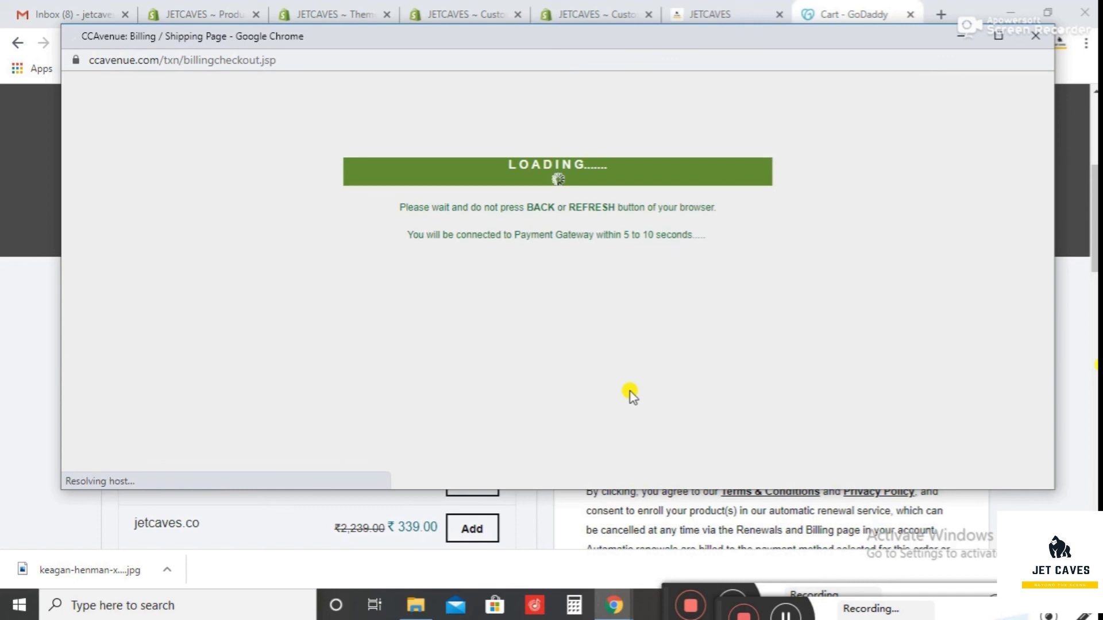